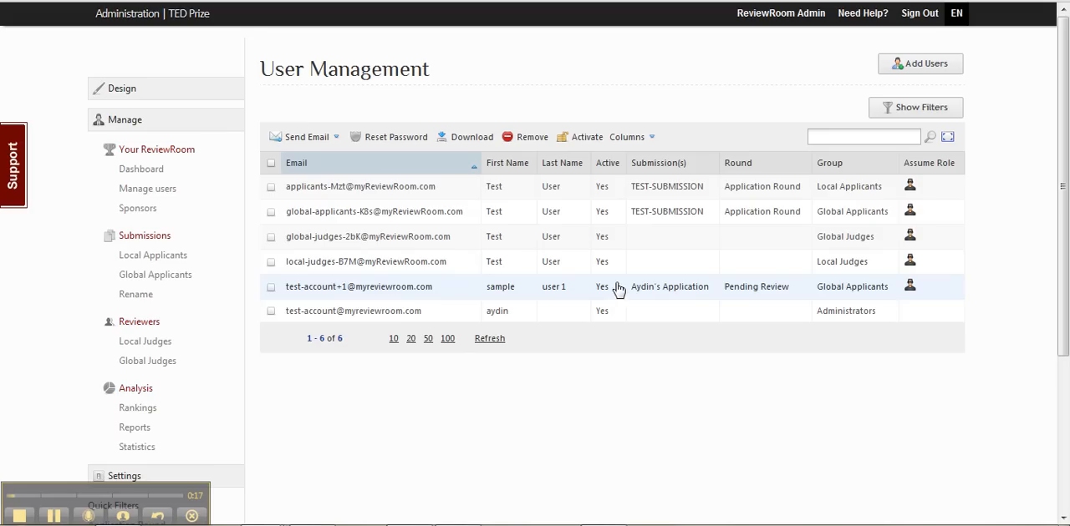
Step: Search the user list for "global" and clear the search to restore the full list
left_click(894, 134)
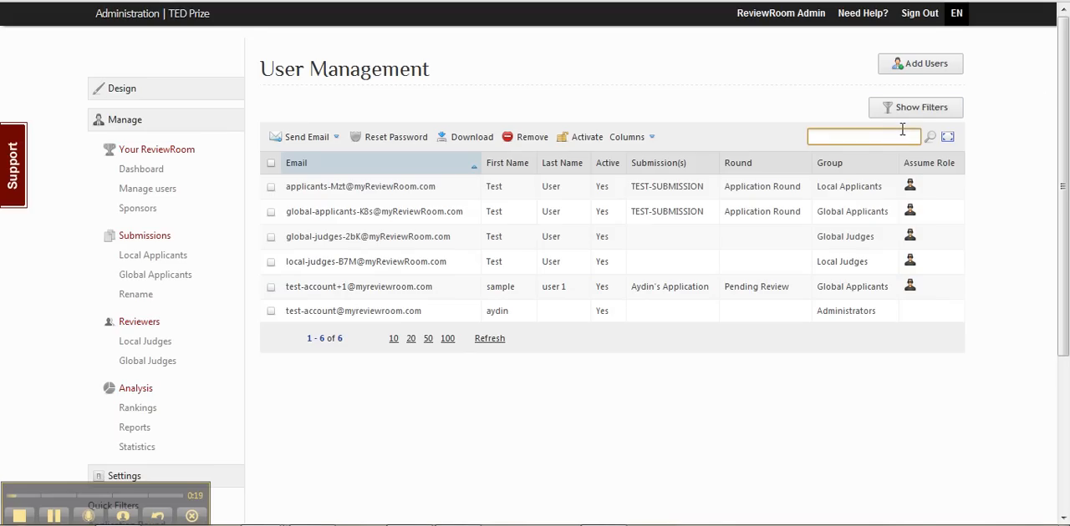
type("global")
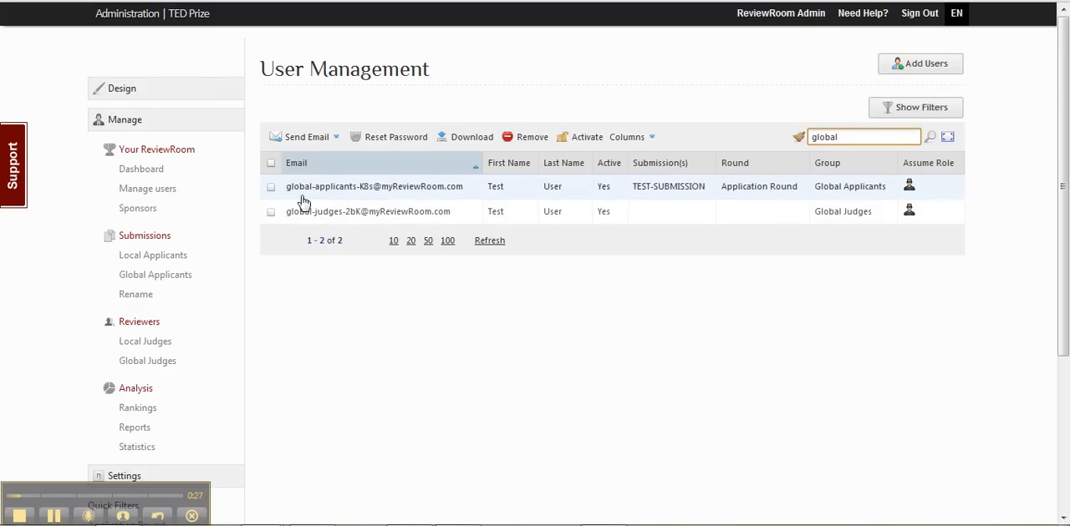
left_click(799, 139)
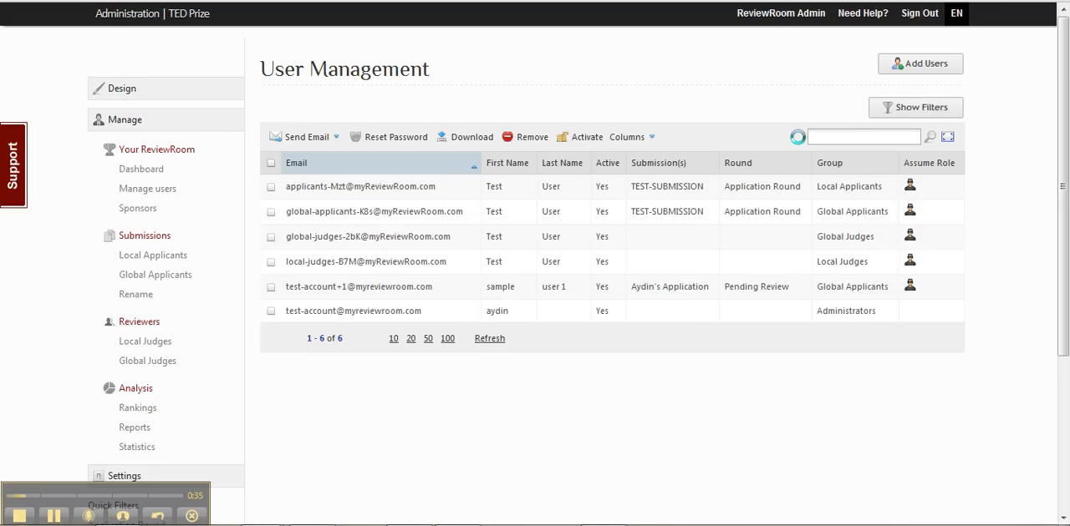
Step: Add a second filter rule requiring the user's group to be exactly Administrators and apply the filters
left_click(900, 114)
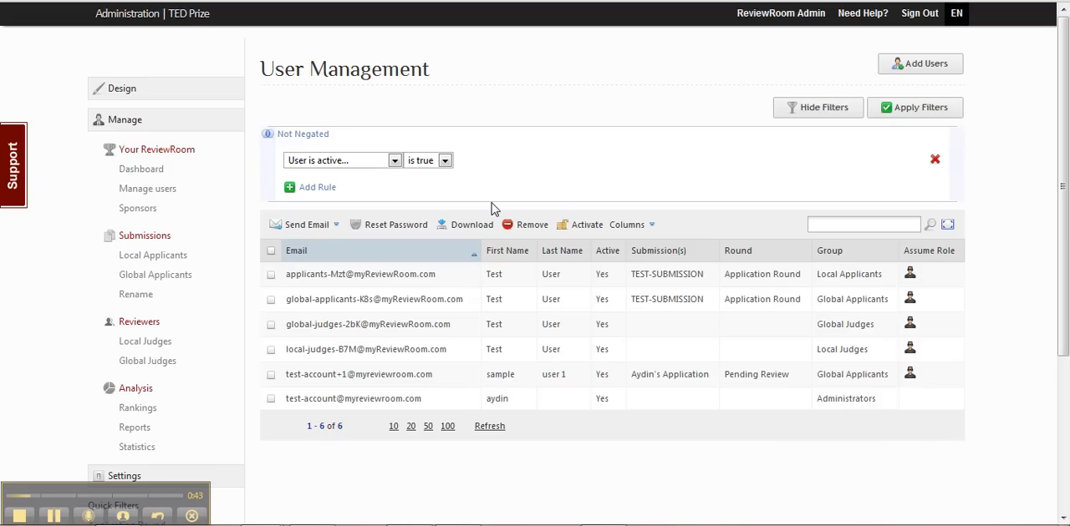
left_click(361, 162)
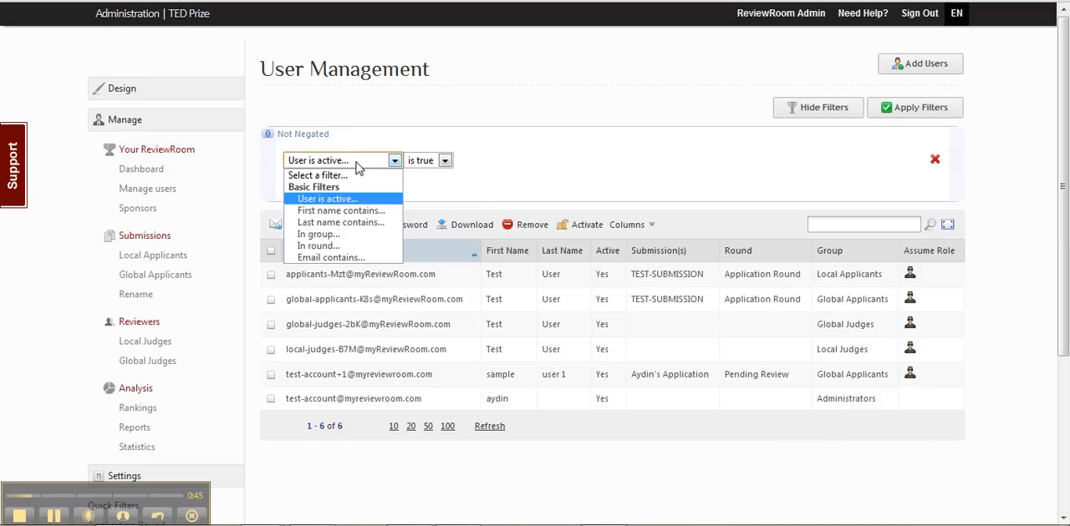
left_click(356, 162)
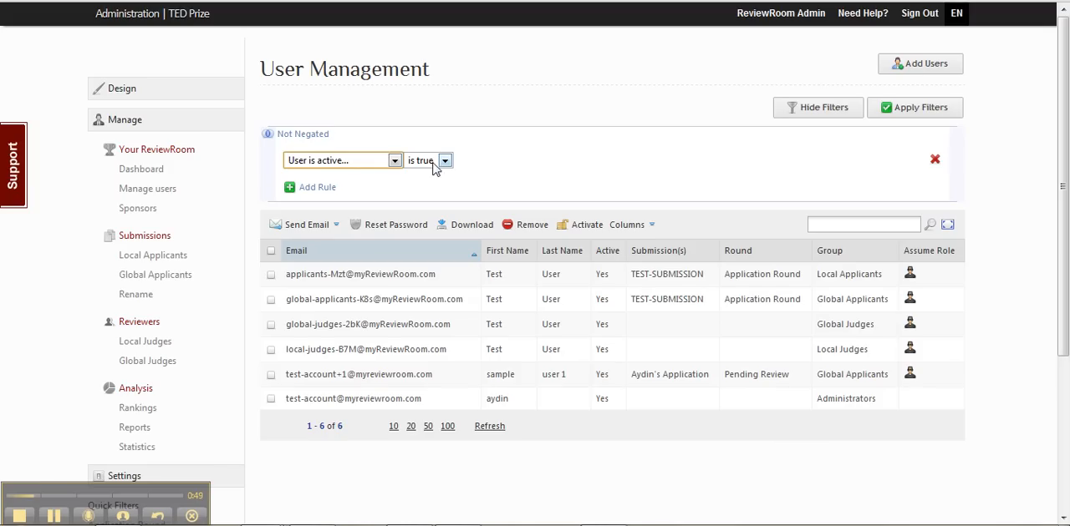
left_click(314, 189)
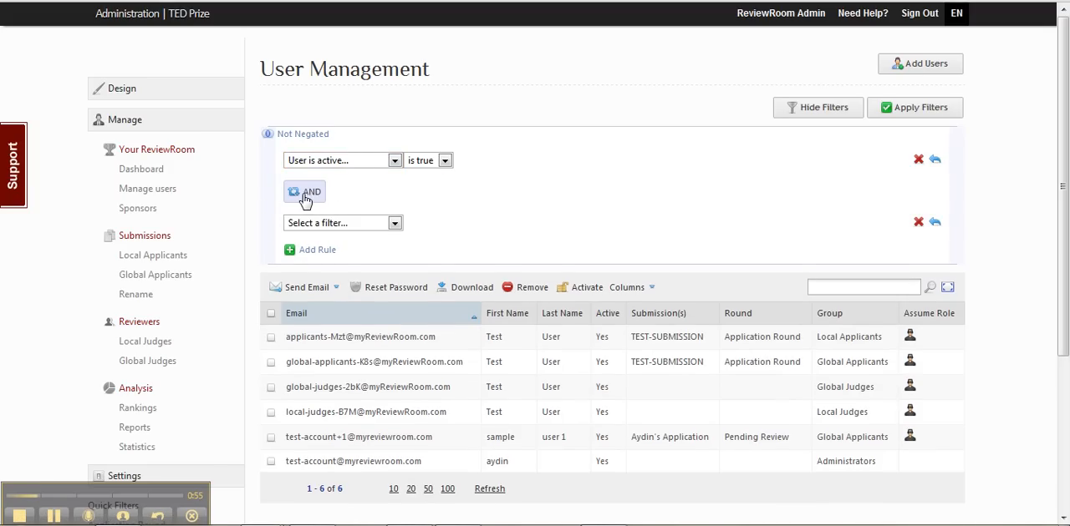
left_click(311, 224)
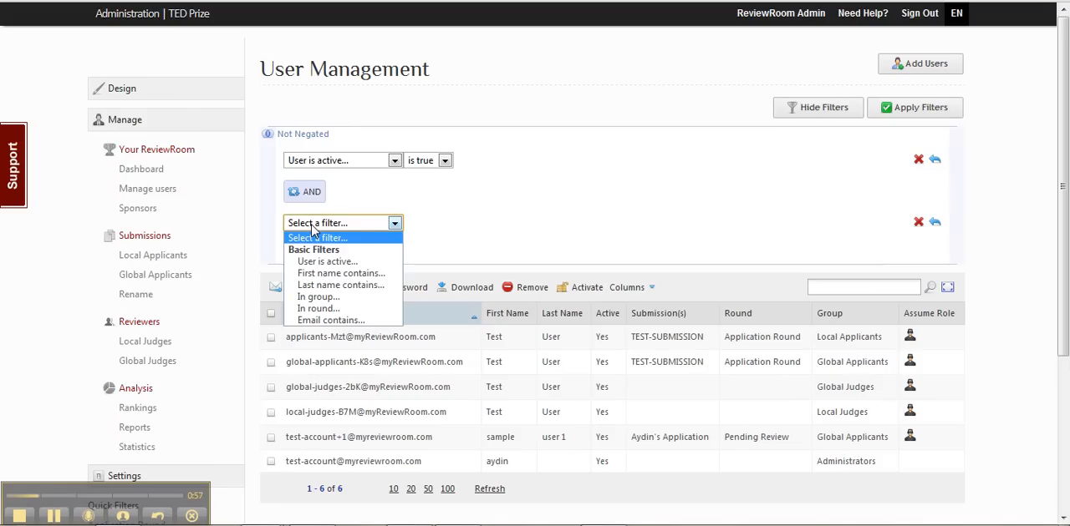
left_click(334, 297)
left_click(529, 224)
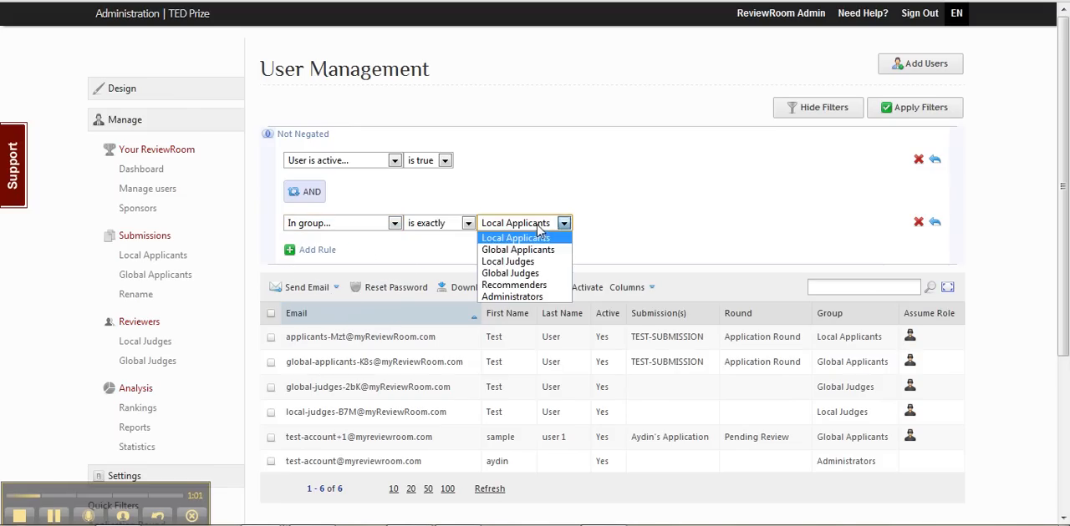
left_click(512, 297)
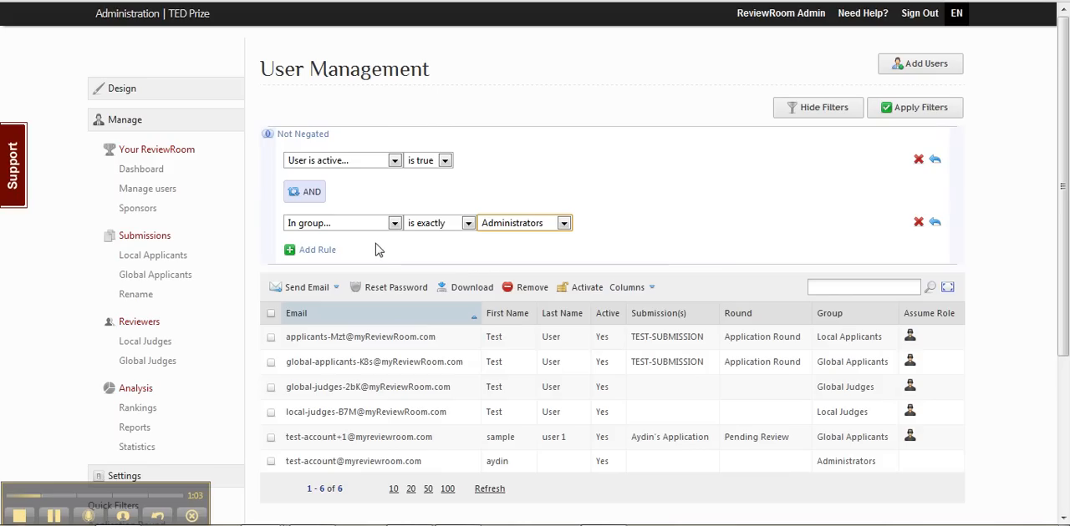
left_click(896, 116)
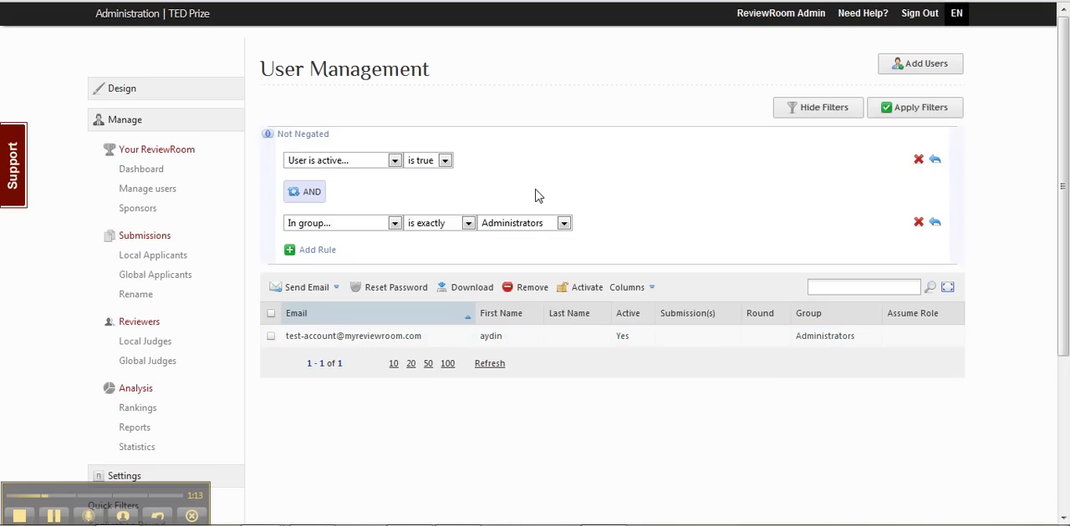
Step: Remove the Administrators group rule from the filters and reapply them
left_click(827, 111)
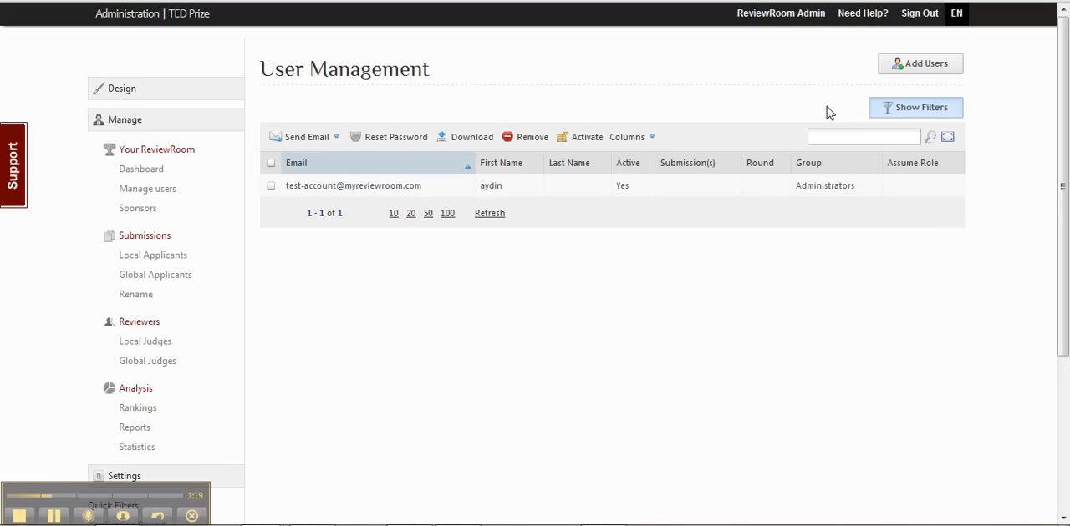
left_click(948, 115)
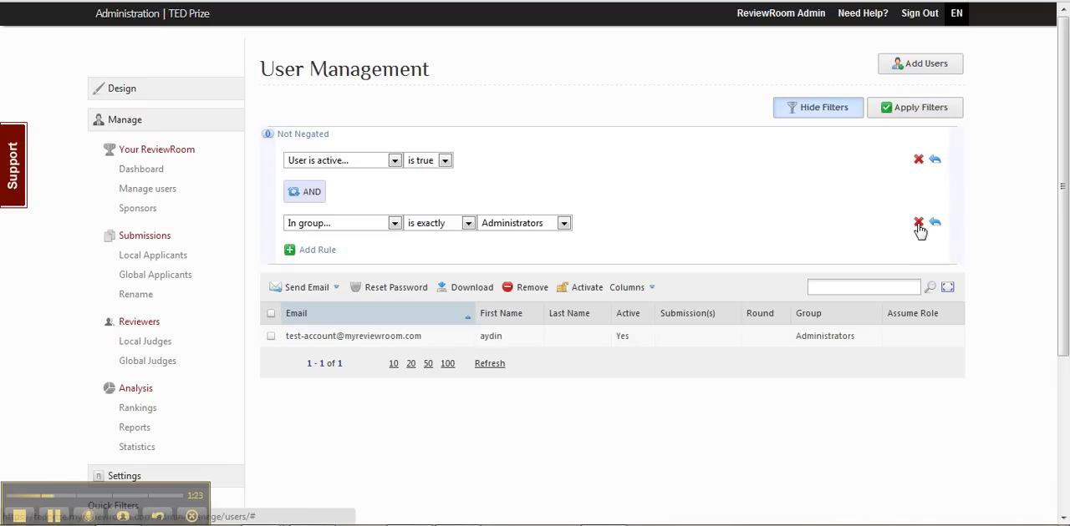
left_click(918, 224)
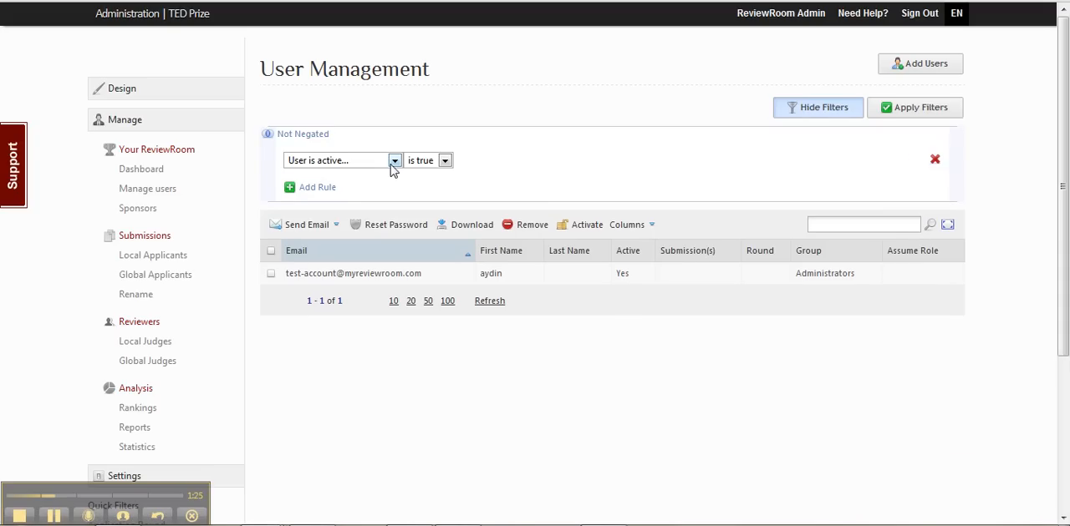
left_click(907, 116)
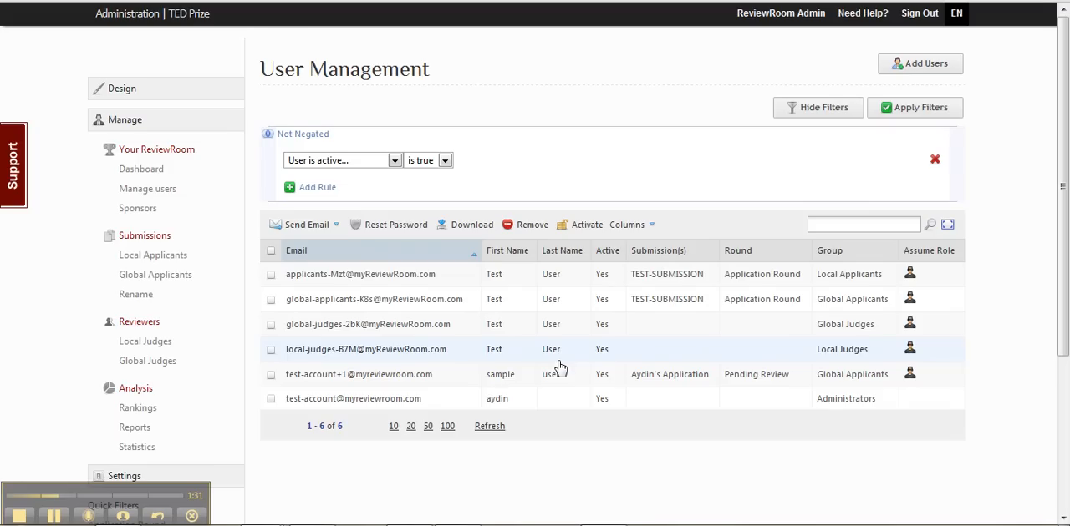
Step: Check the value options of the active-user filter rule and hide the filters
left_click(420, 162)
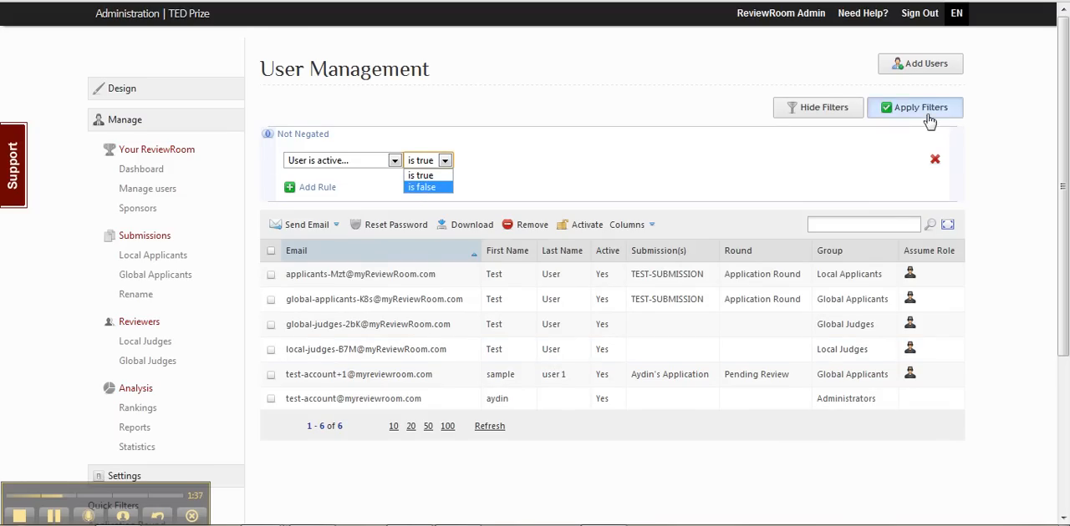
left_click(431, 164)
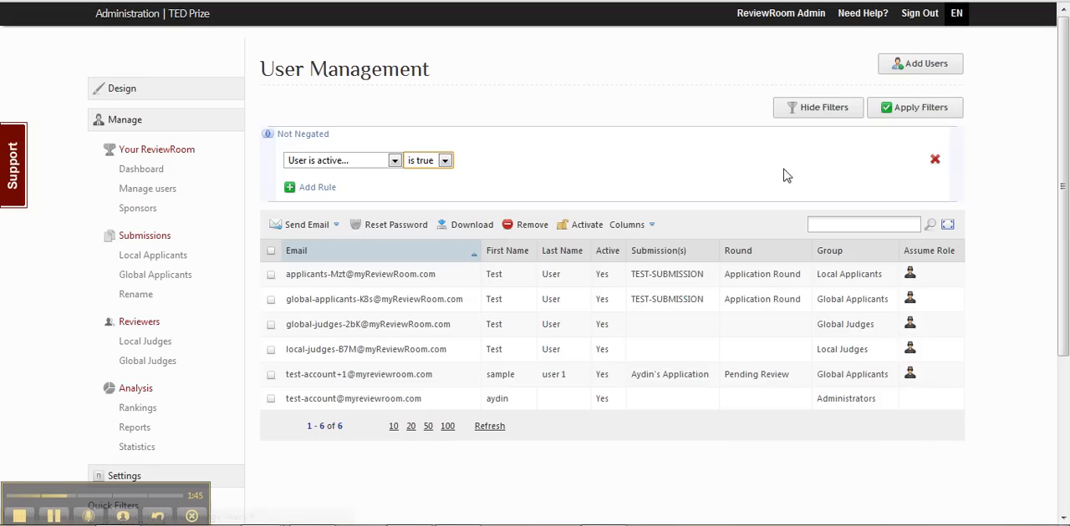
left_click(821, 111)
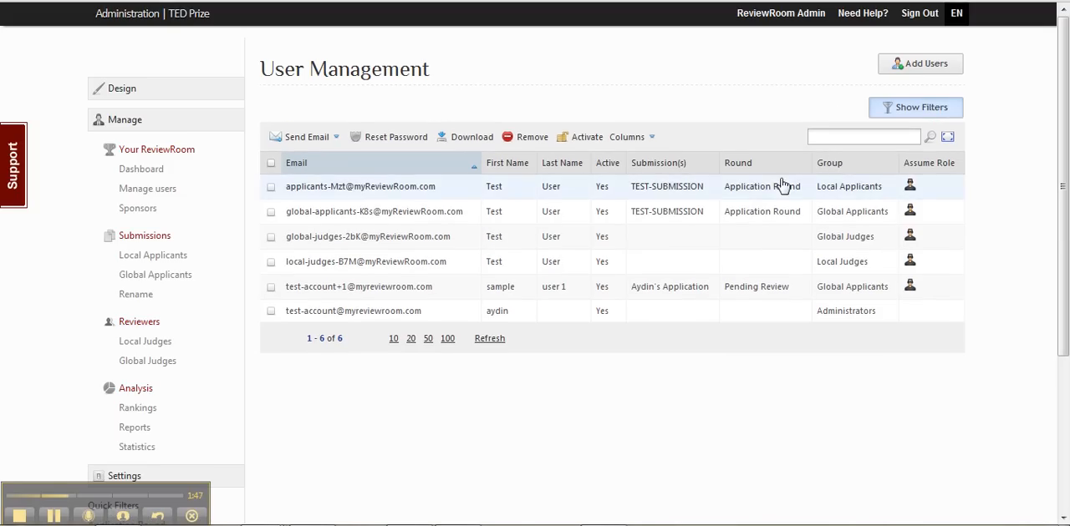
Step: Hide the Last Name column and show the Sign Up Date column in the user table
left_click(632, 142)
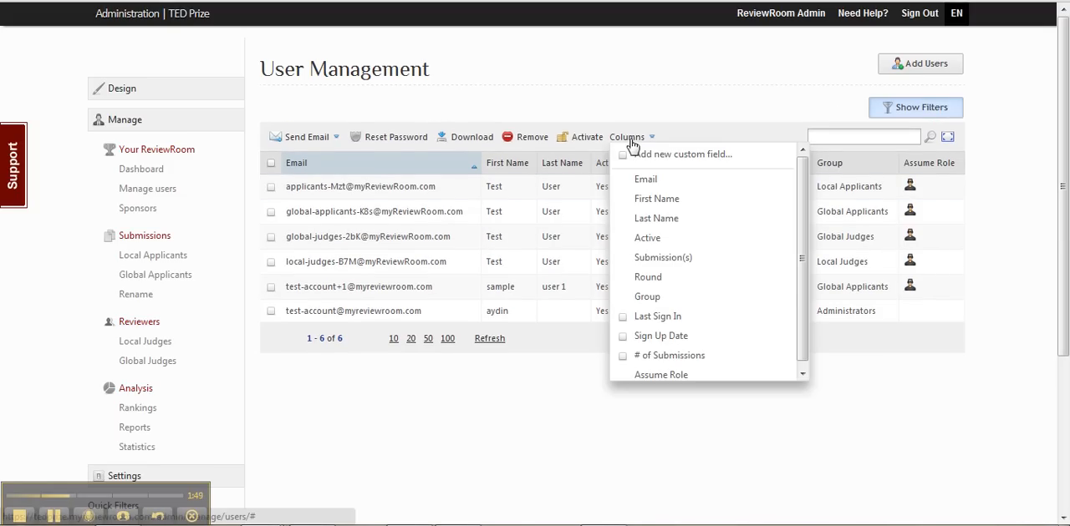
left_click(661, 317)
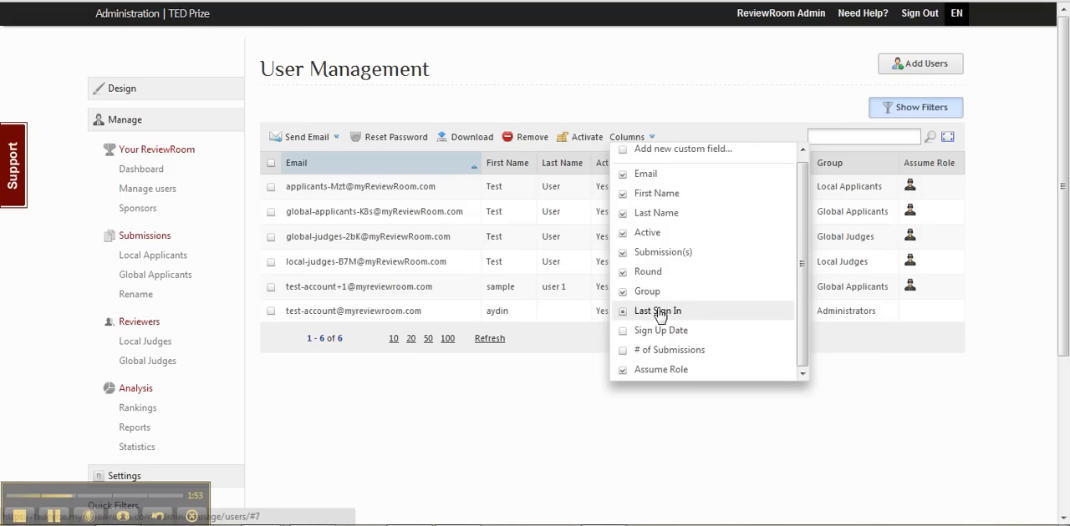
left_click(623, 214)
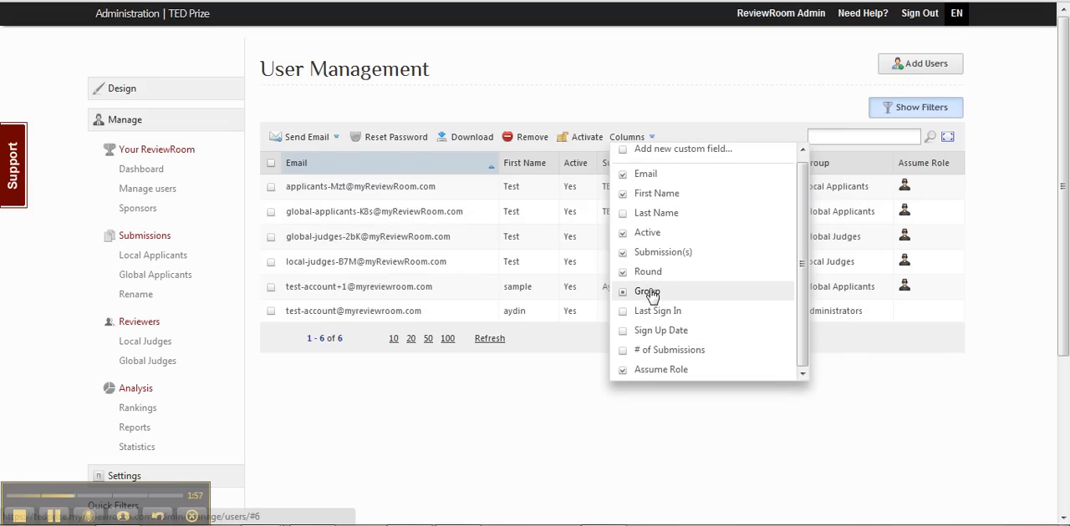
left_click(624, 332)
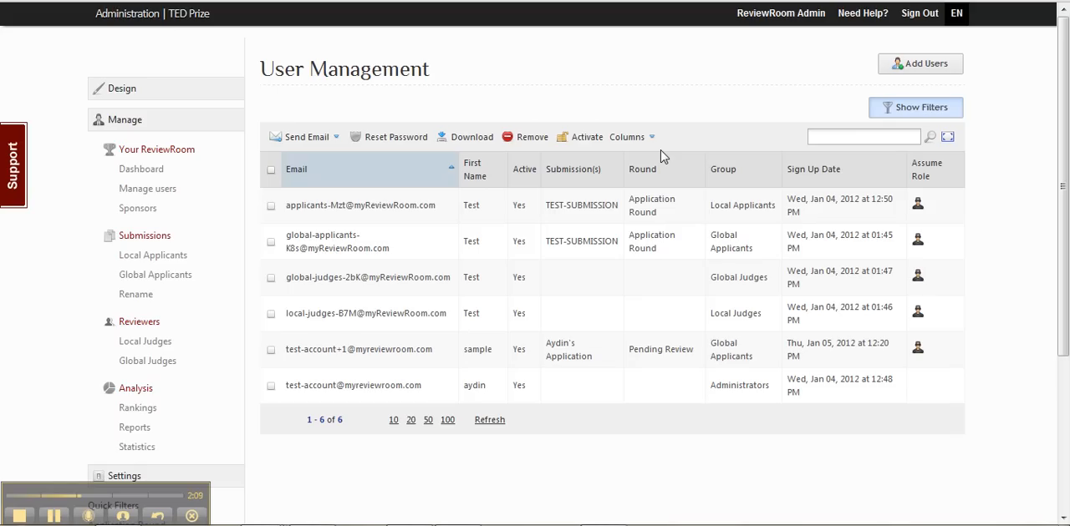
Step: Start adding a user in the Administrators group and enter the user's e-mail address
left_click(901, 72)
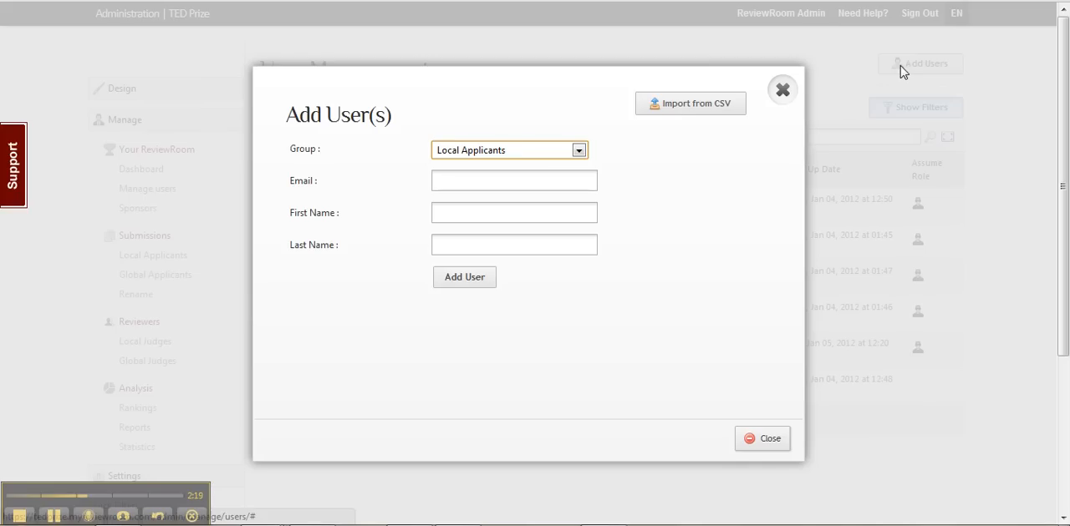
left_click(526, 149)
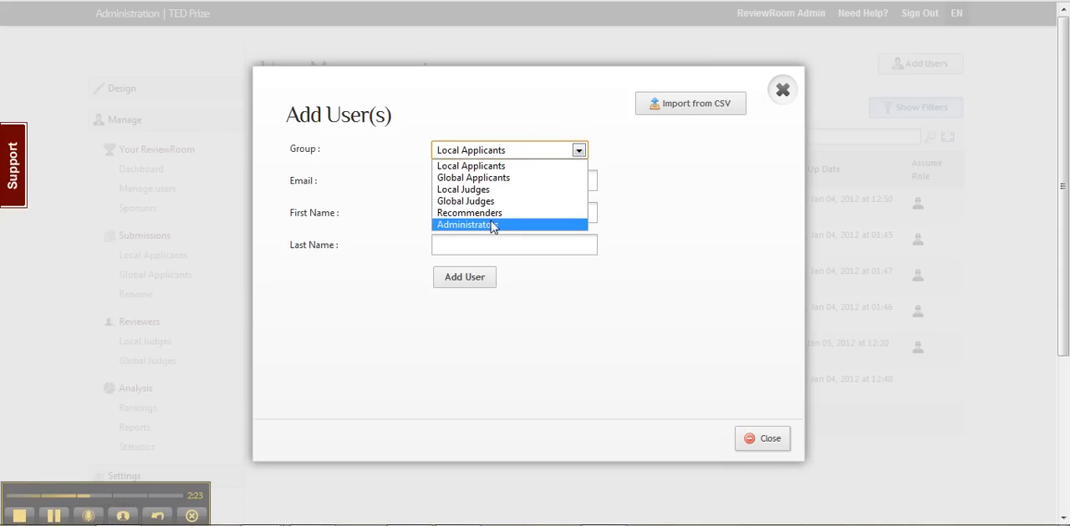
left_click(488, 224)
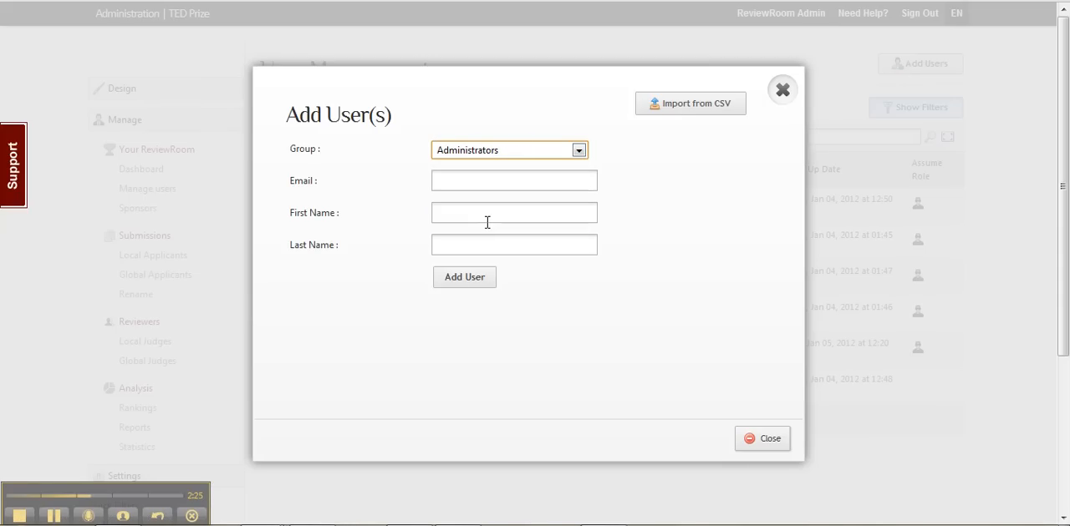
left_click(474, 180)
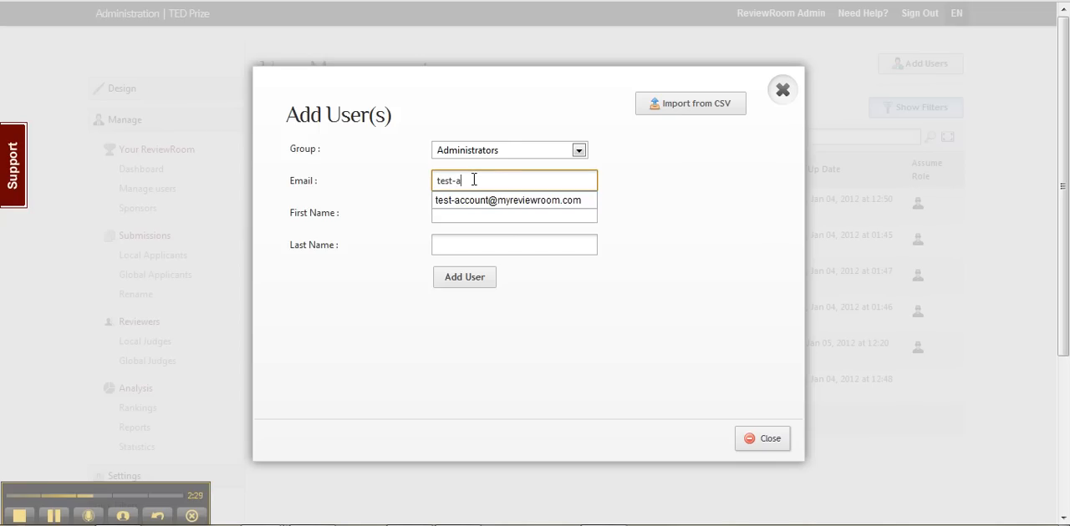
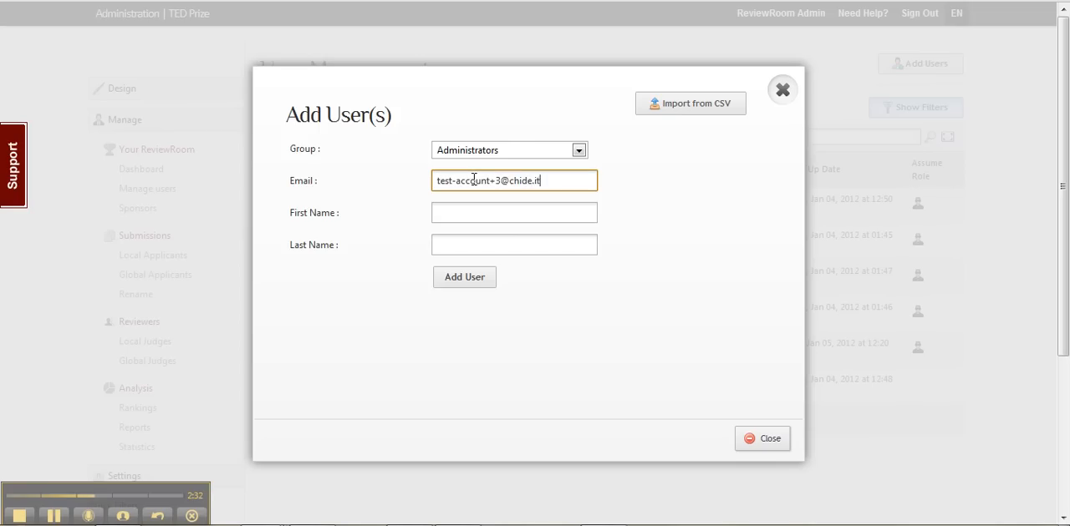
Step: Enter "test" as first name and "admin" as last name, add the user and close the form
key("Tab")
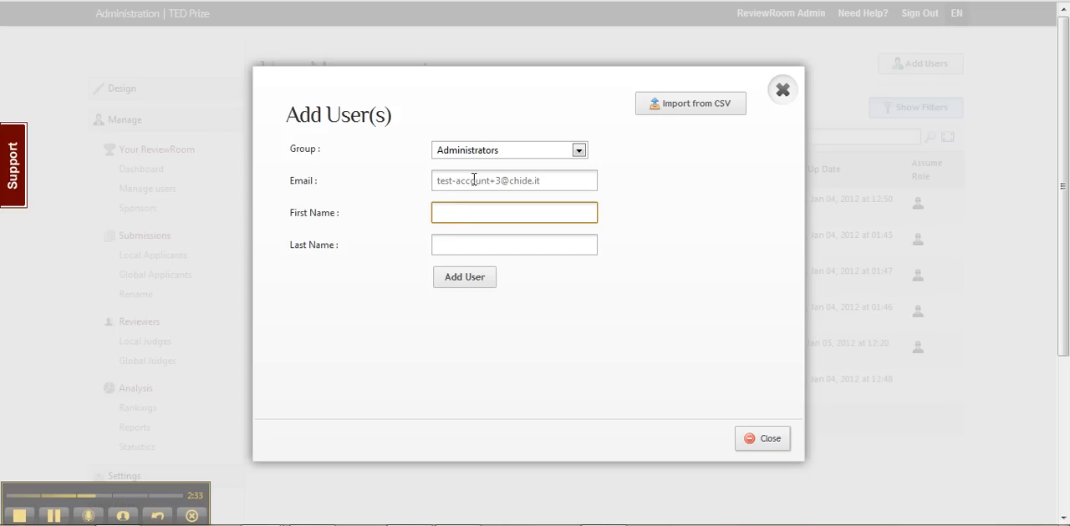
key("Tab")
type("admin")
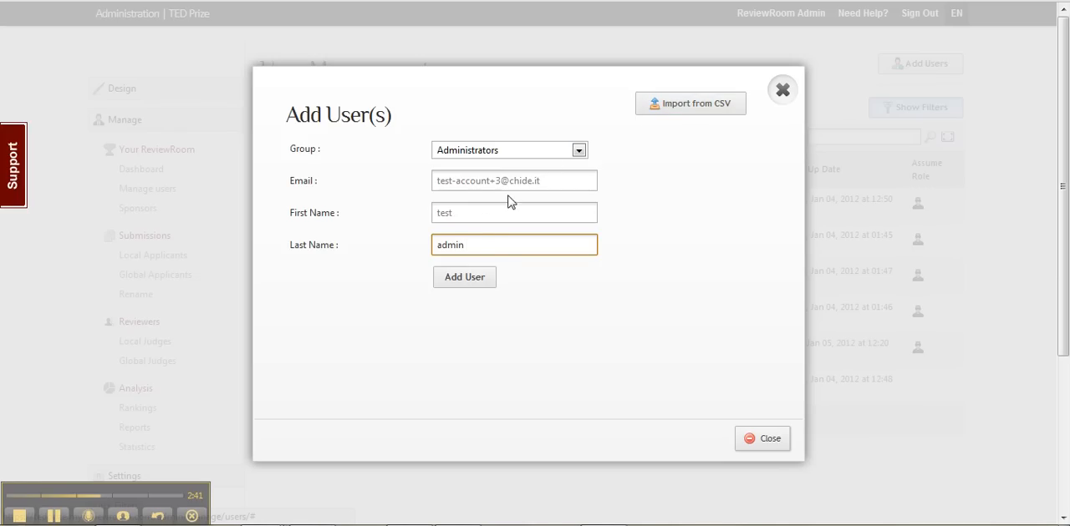
left_click(468, 282)
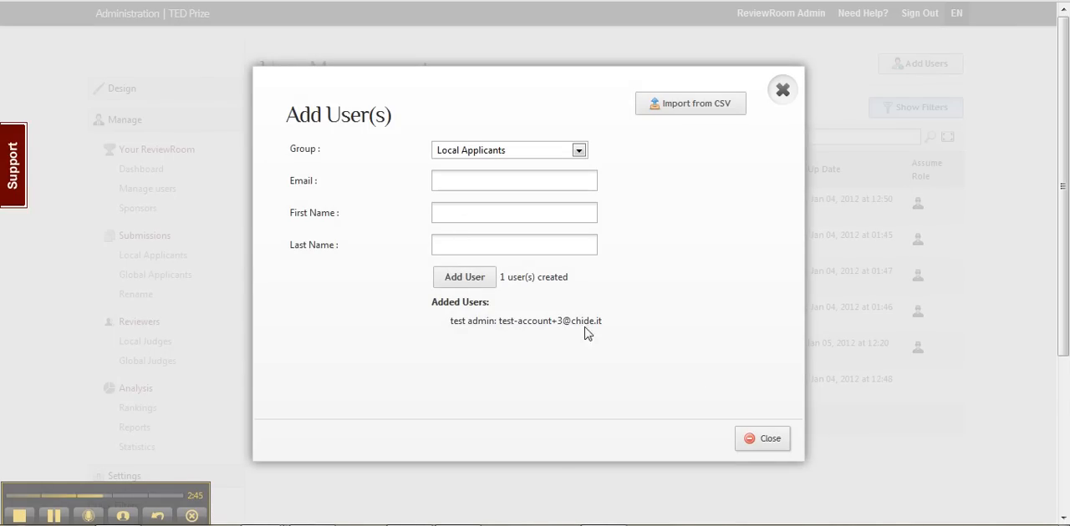
left_click(777, 447)
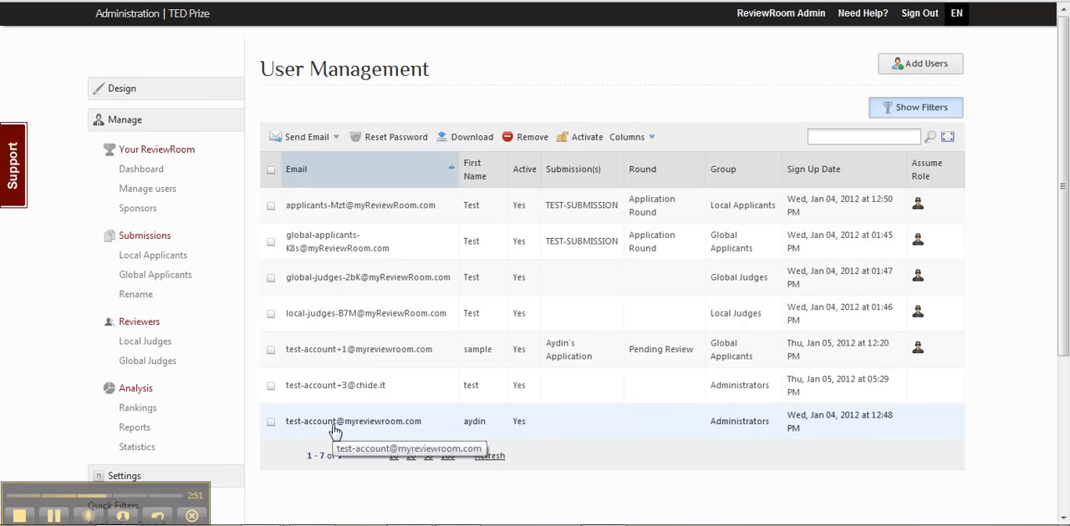
Step: Prepare an Account Login Information email addressed only to the newly added administrator
left_click(271, 385)
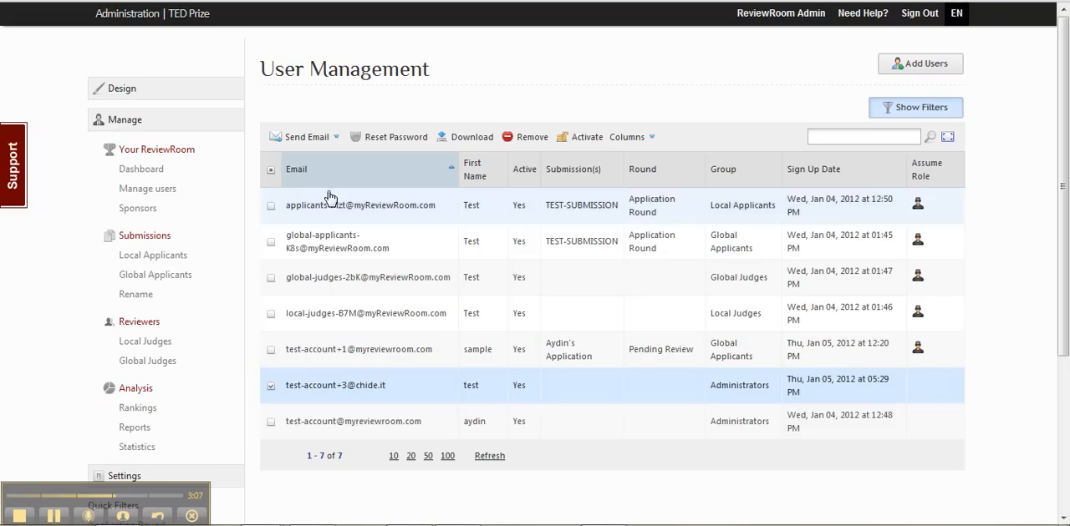
left_click(307, 137)
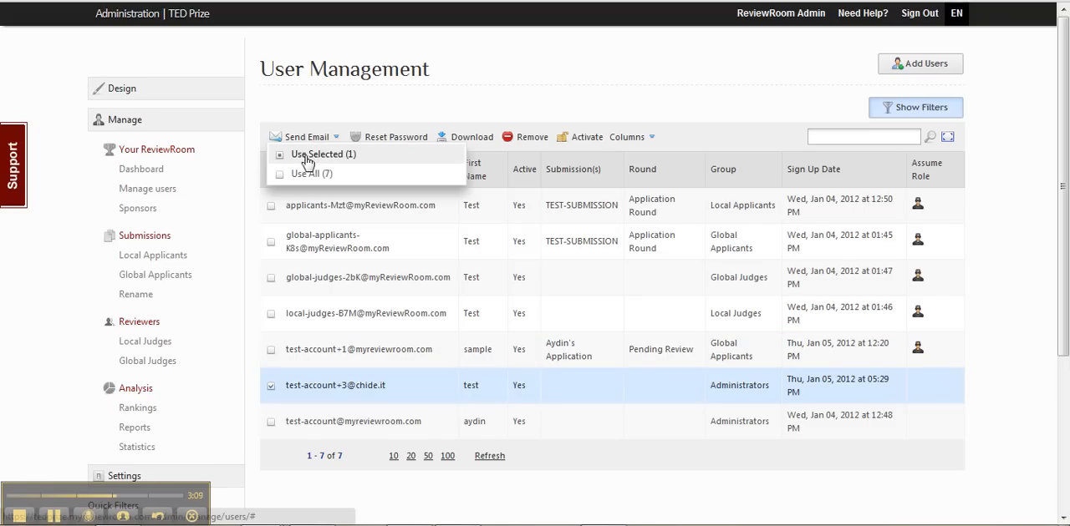
left_click(324, 161)
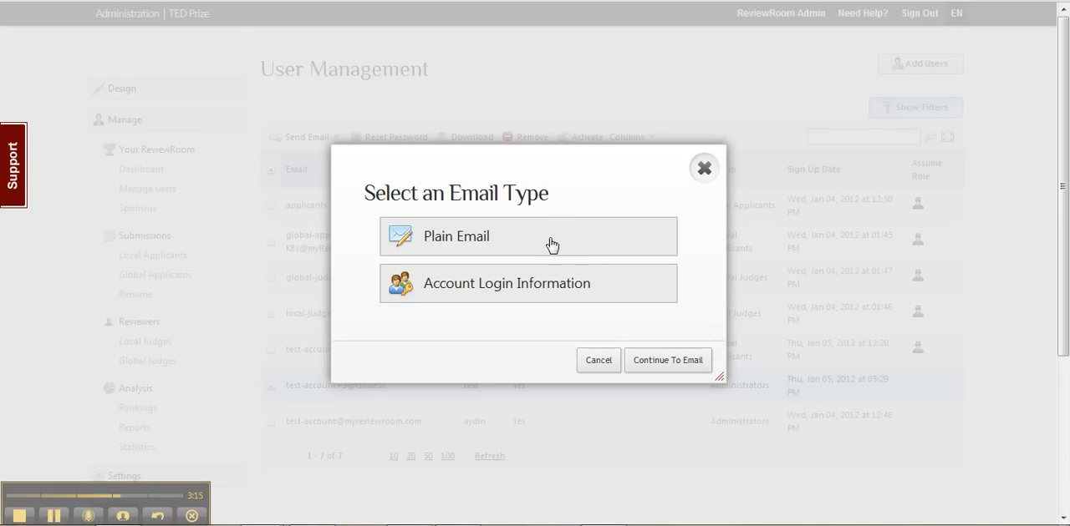
left_click(520, 289)
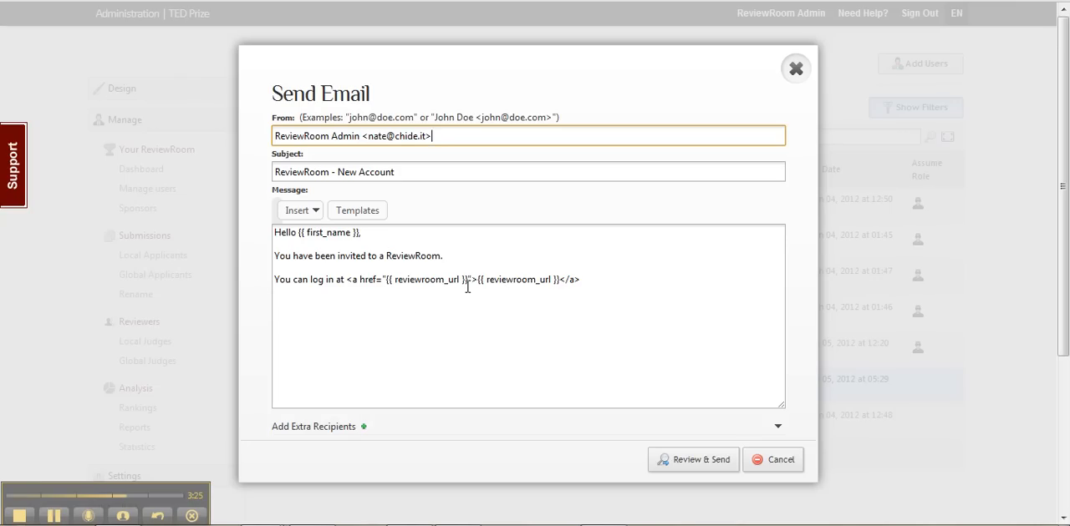
Step: Review the ReviewRoom - New Account email and its recipient list, and close the email without sending it
left_click(677, 461)
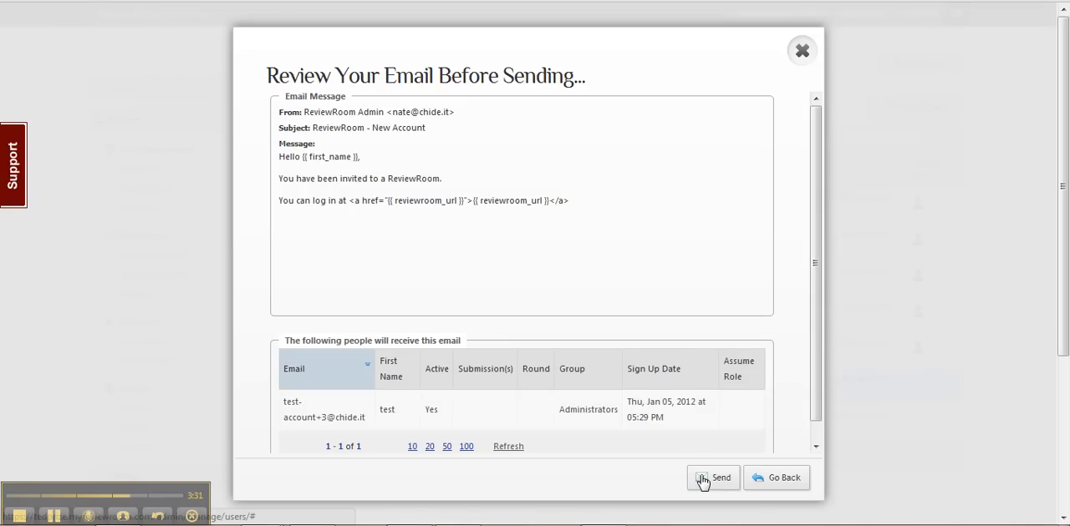
left_click(802, 57)
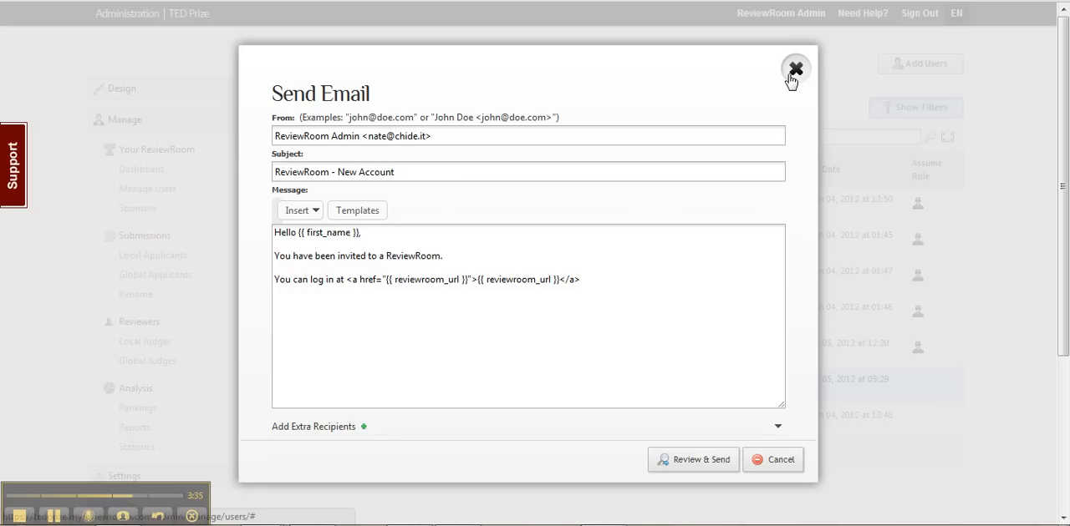
left_click(792, 74)
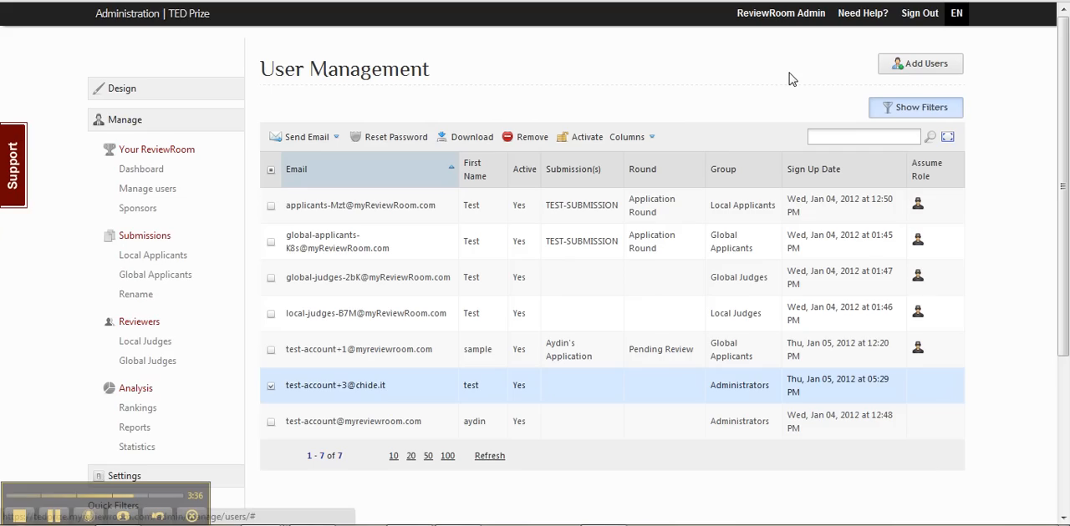
Step: View the group choices in the form for adding users and close the form without adding anyone
left_click(903, 69)
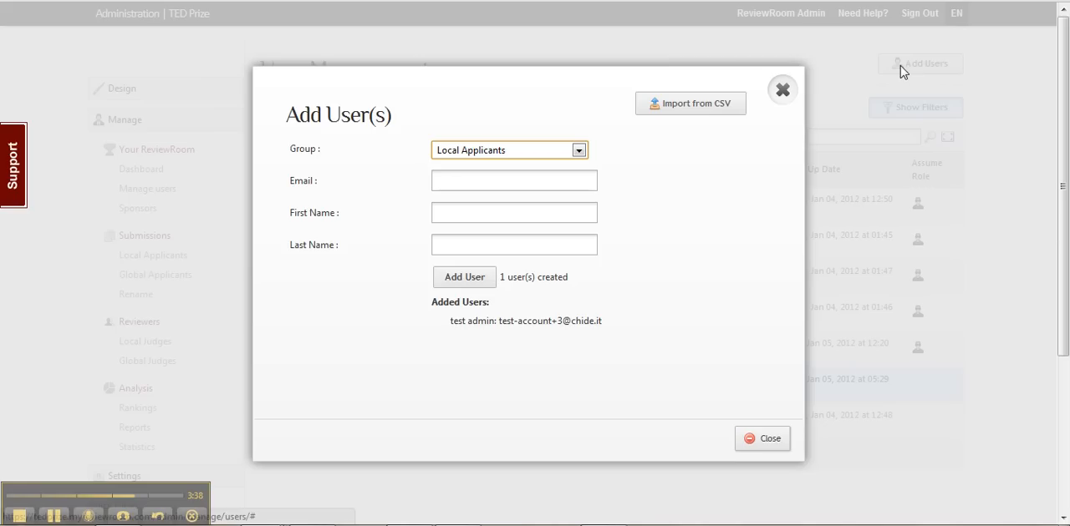
left_click(470, 153)
left_click(389, 201)
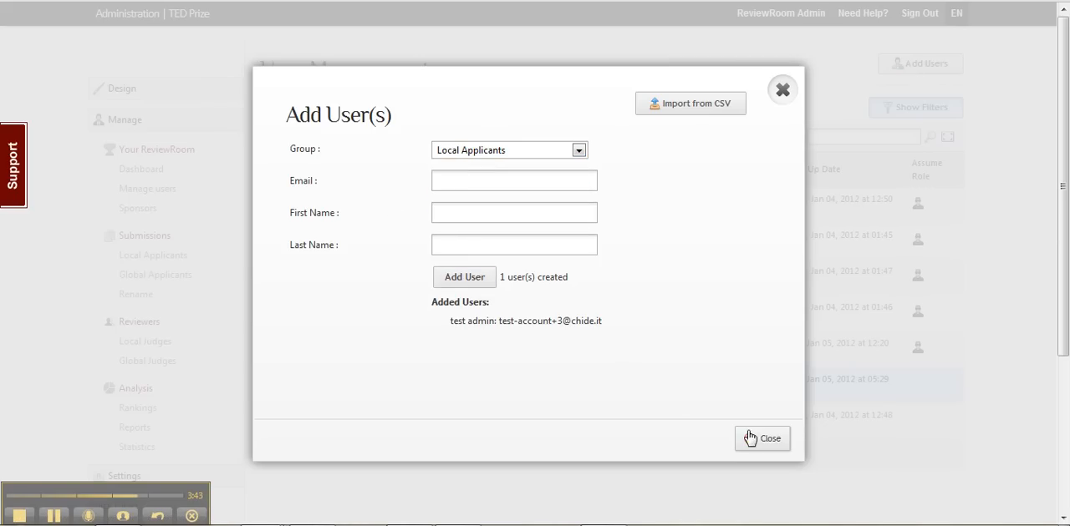
left_click(781, 92)
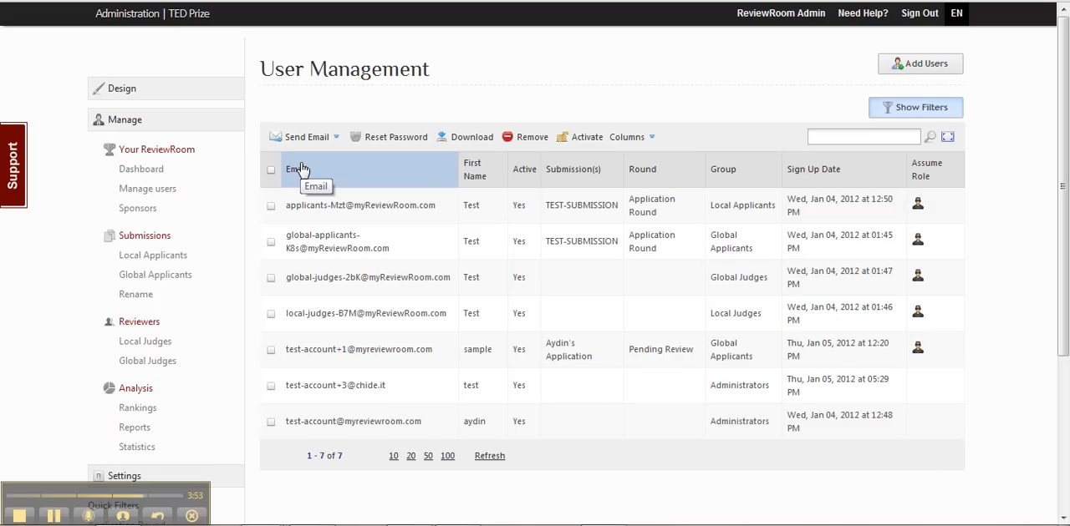
Step: Examine the CSV import option and its file format instructions for adding users, return to manual entry and close the form
left_click(901, 67)
left_click(663, 111)
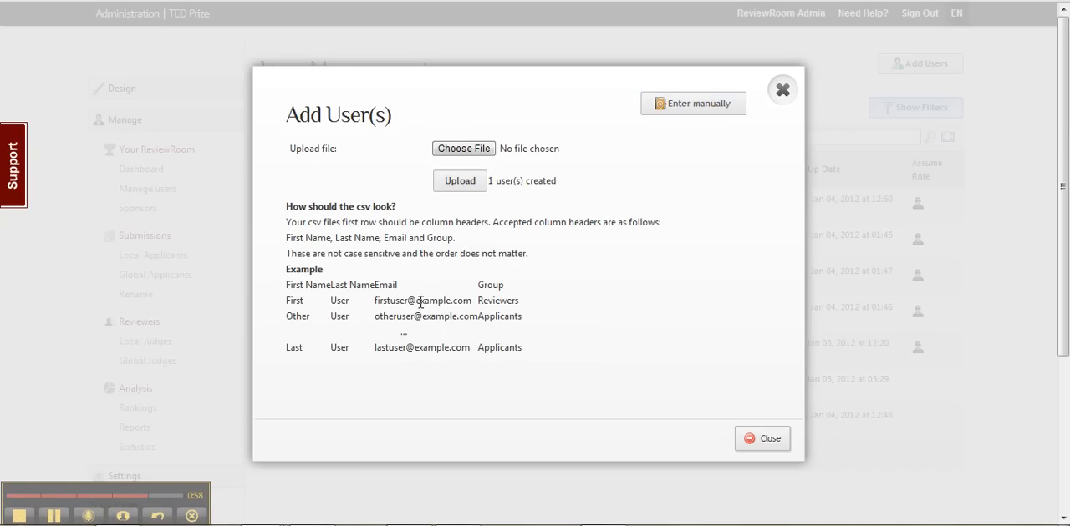
left_click(702, 110)
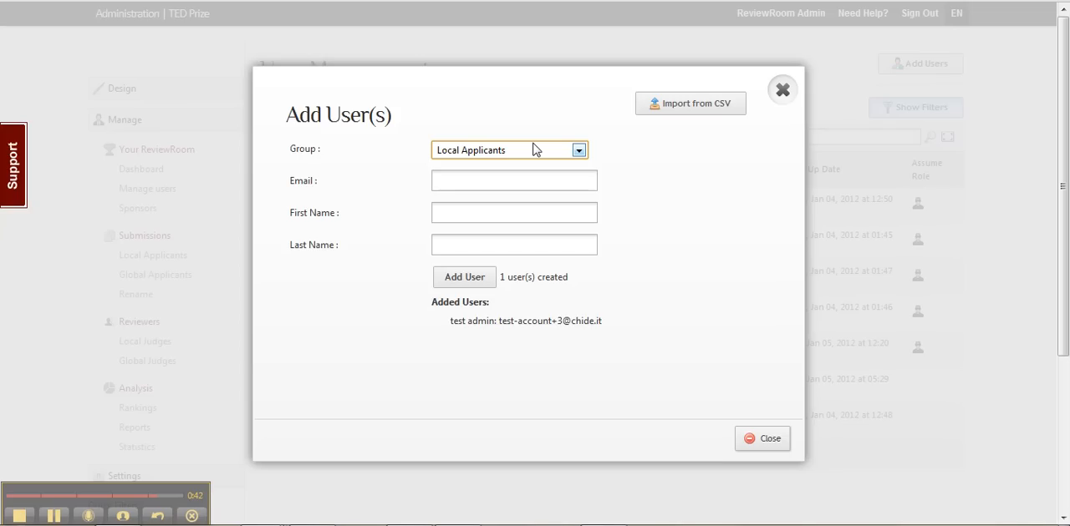
left_click(781, 92)
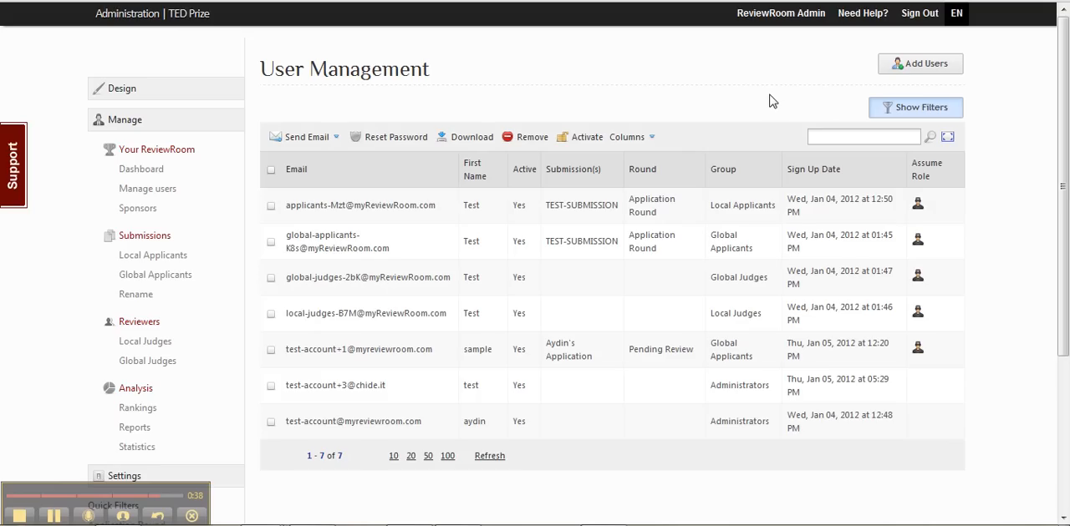